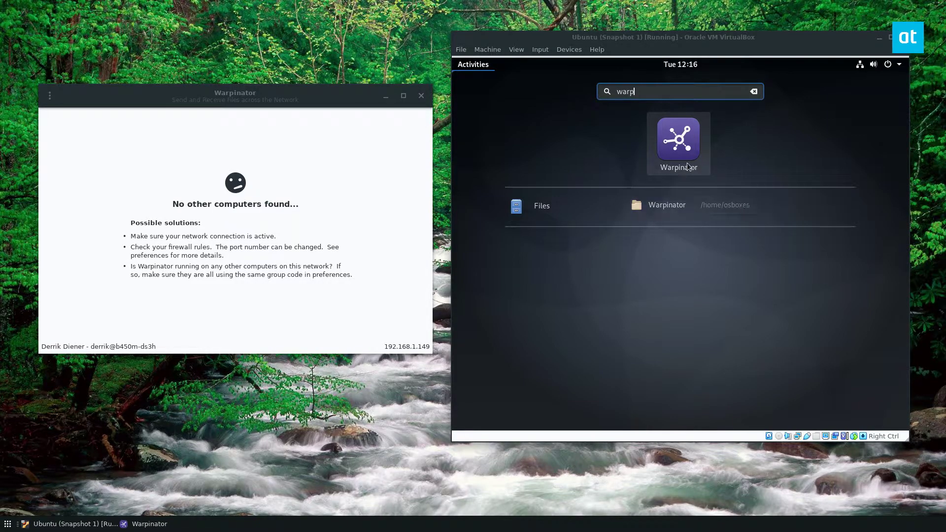
Move the host Warpinator window up beside the VM and clear the VM's warp search.
left_click_drag(294, 95, 347, 51)
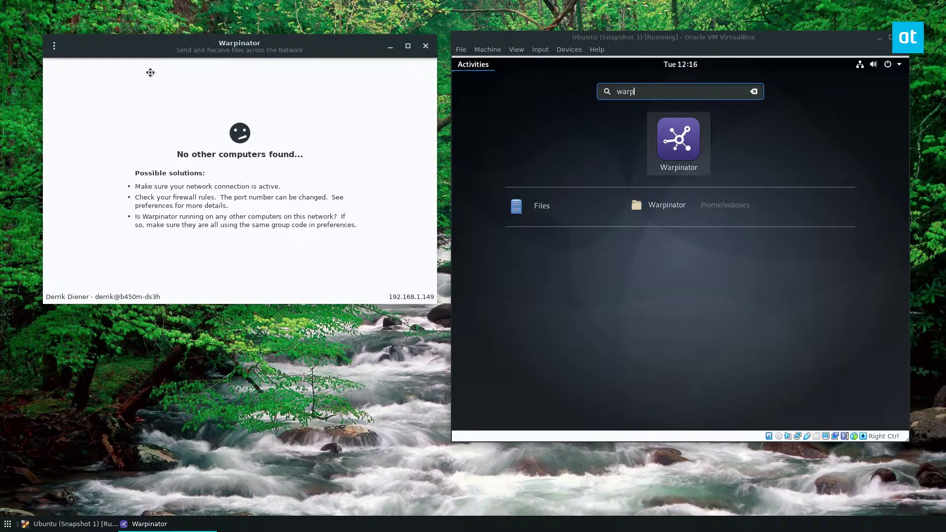
left_click_drag(150, 73, 119, 81)
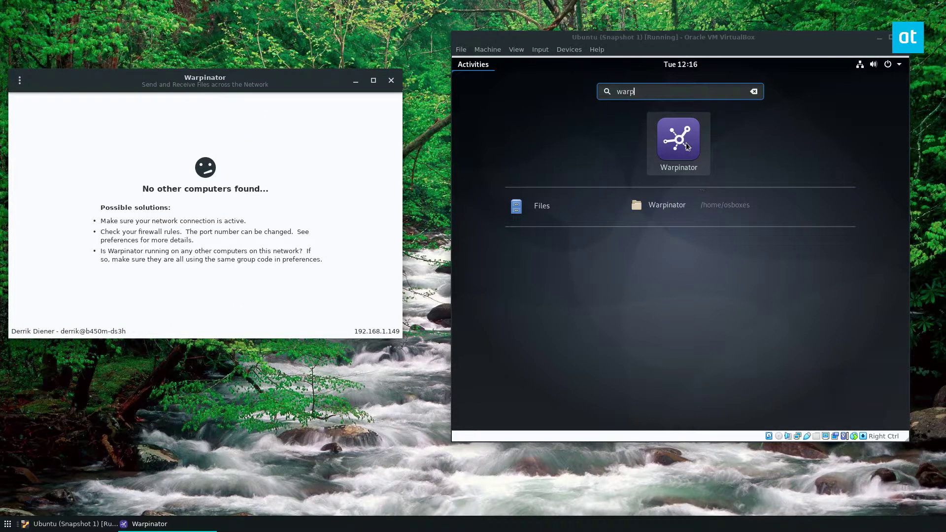
left_click_drag(138, 86, 152, 73)
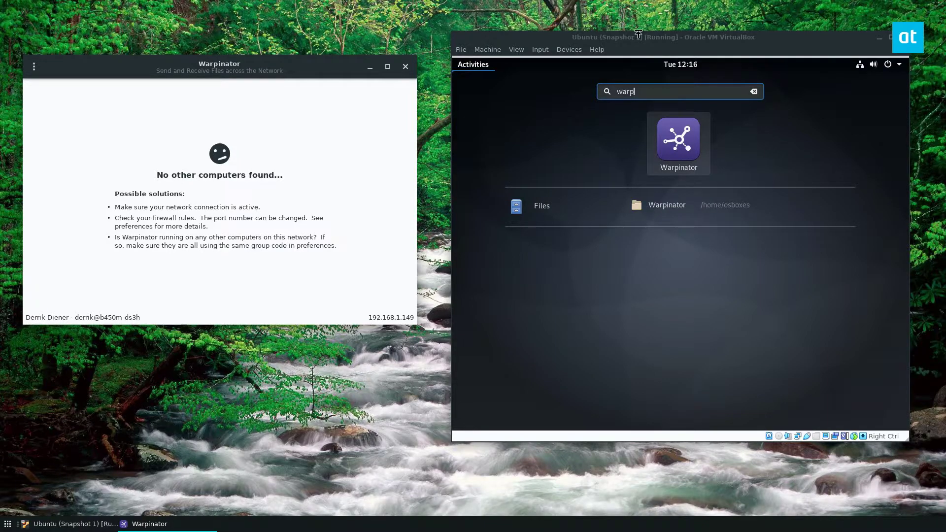
left_click_drag(638, 34, 637, 35)
key("Escape")
key("Escape")
Launch Warpinator in the VM through an Activities search for 'warp', and reposition the host window.
left_click(487, 65)
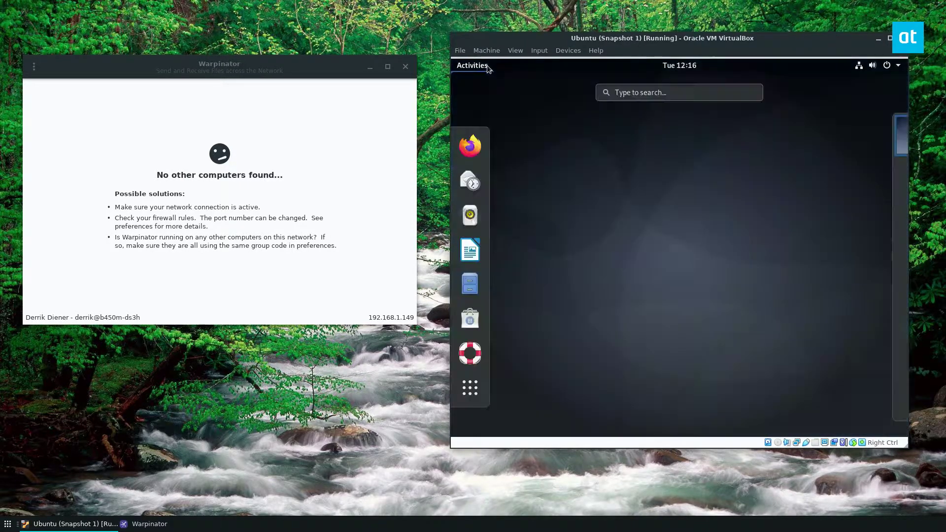
type("warp")
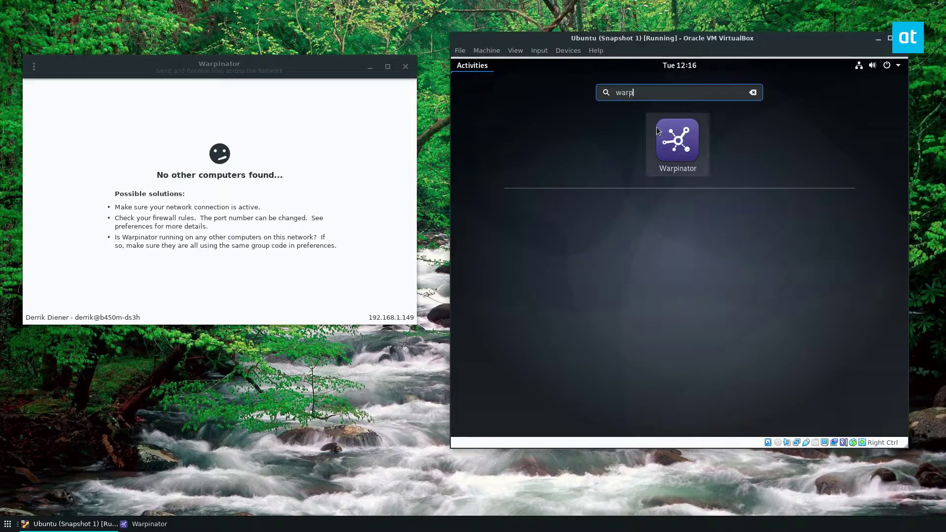
left_click(667, 135)
left_click_drag(185, 69, 202, 80)
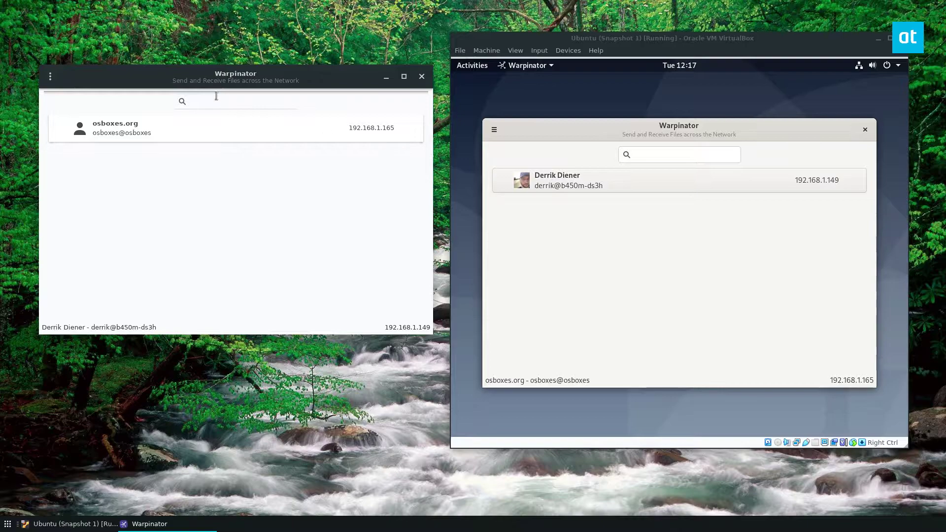
Send sticky.deb from the host to osboxes.org, chosen through Send files > Browse.
left_click(148, 128)
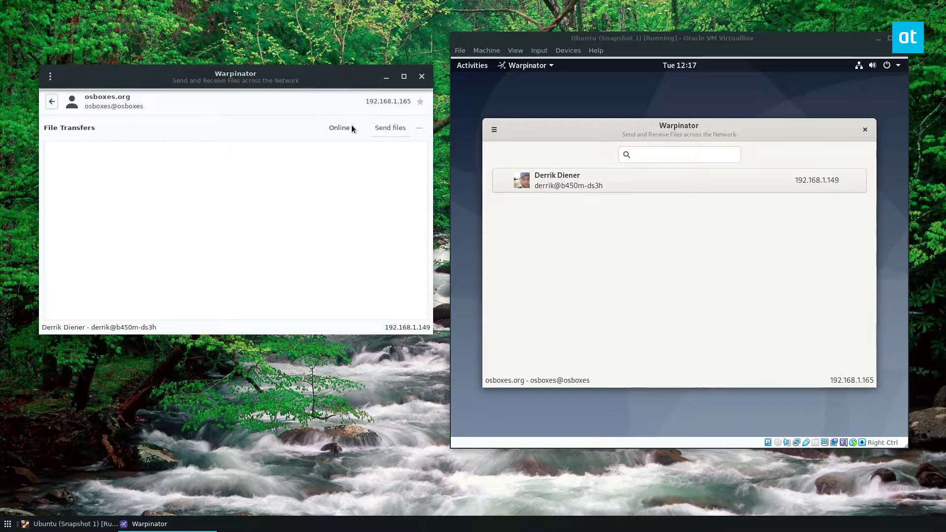
left_click(388, 129)
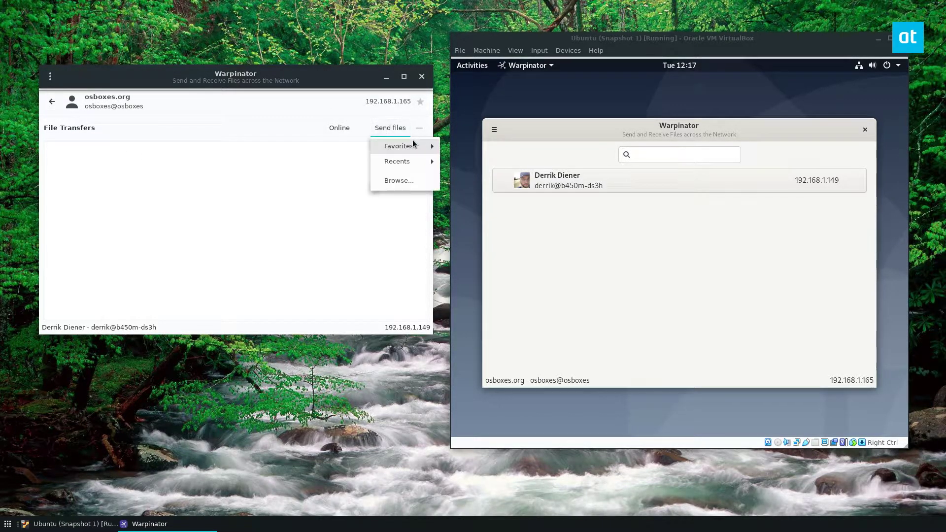
mouse_move(403, 168)
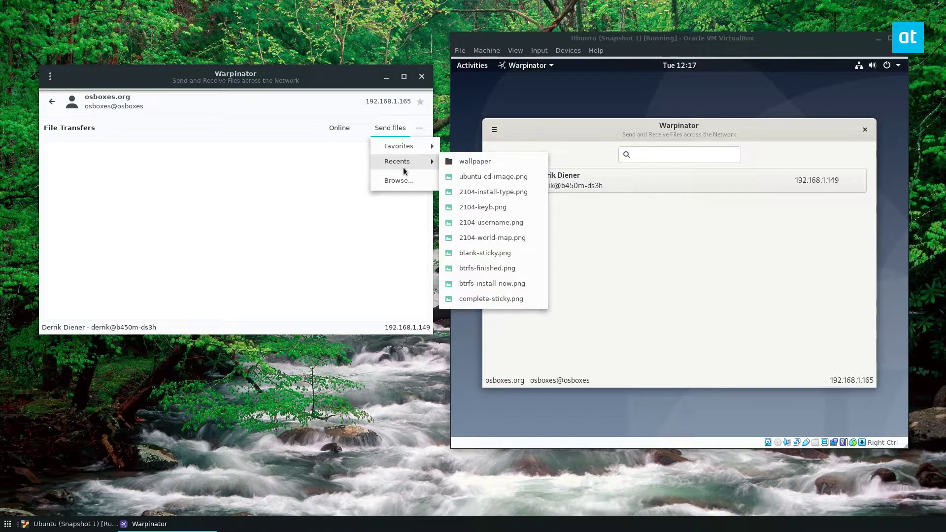
left_click(398, 181)
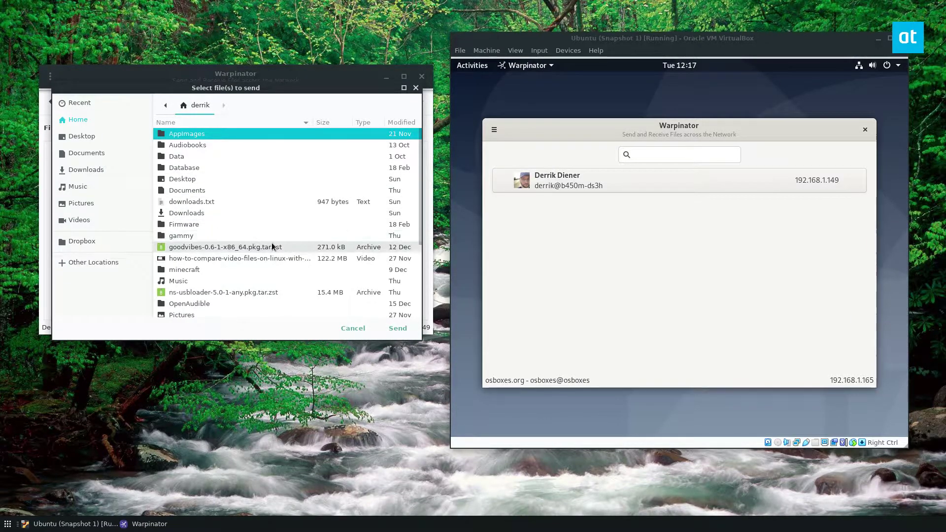
scroll(277, 279, "down", 3)
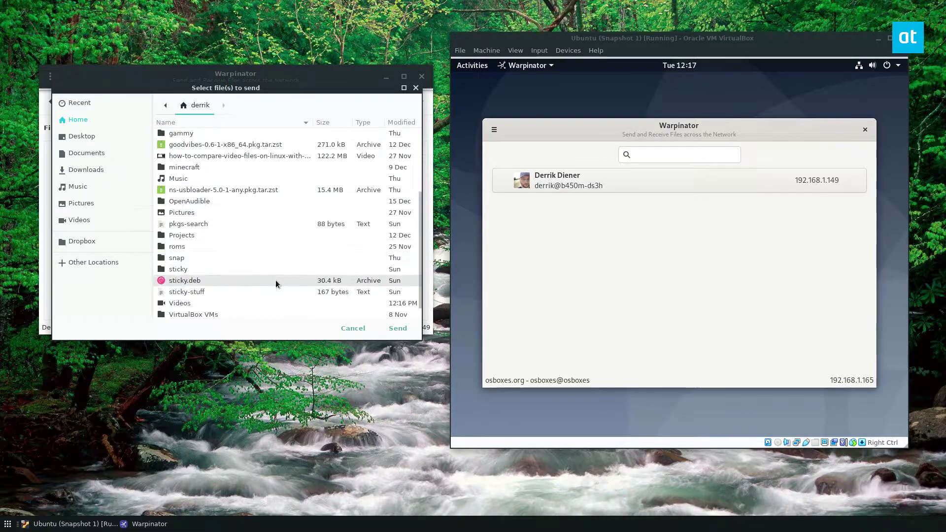
scroll(276, 280, "down", 1)
left_click(191, 266)
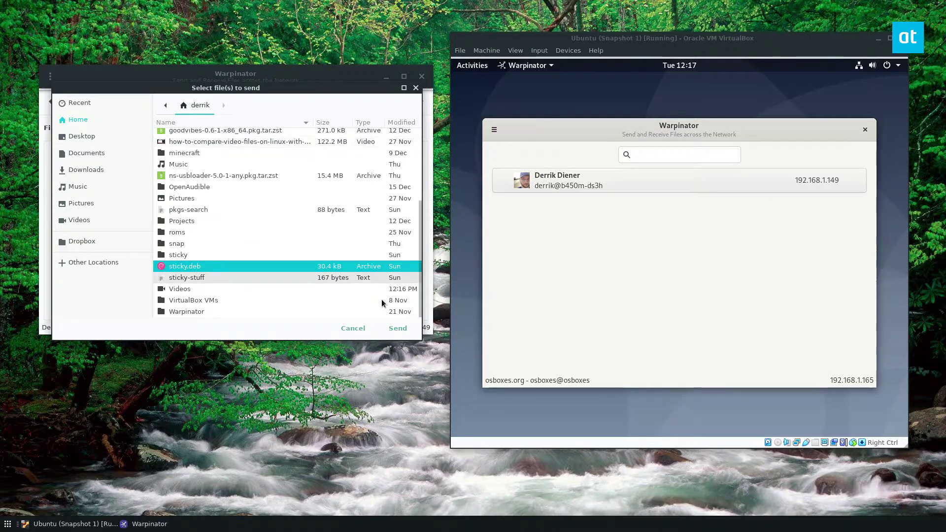
left_click(395, 329)
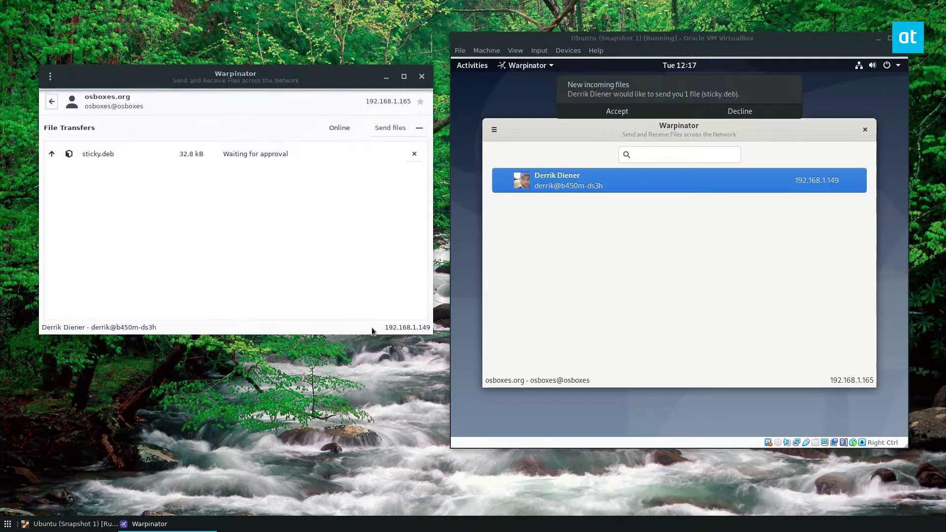
Accept sticky.deb on the VM and open its Warpinator folder in Files.
left_click(610, 112)
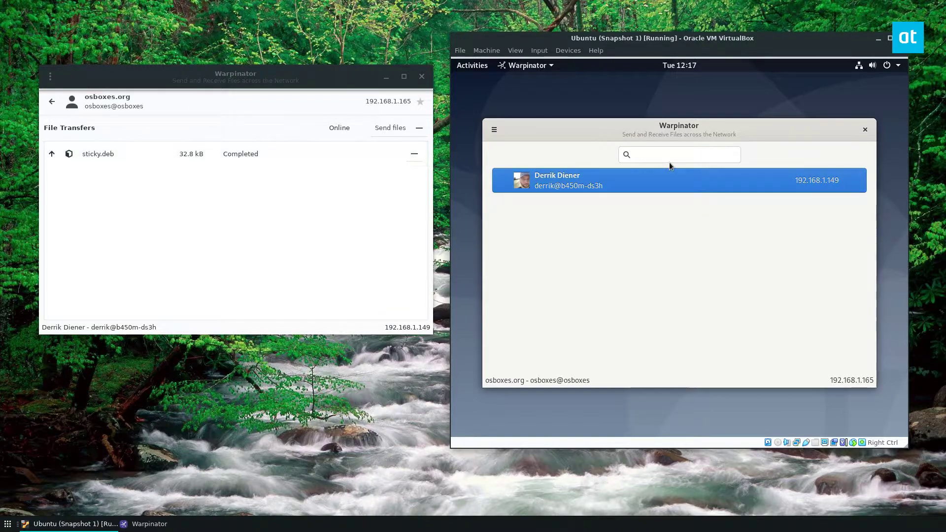
left_click(611, 183)
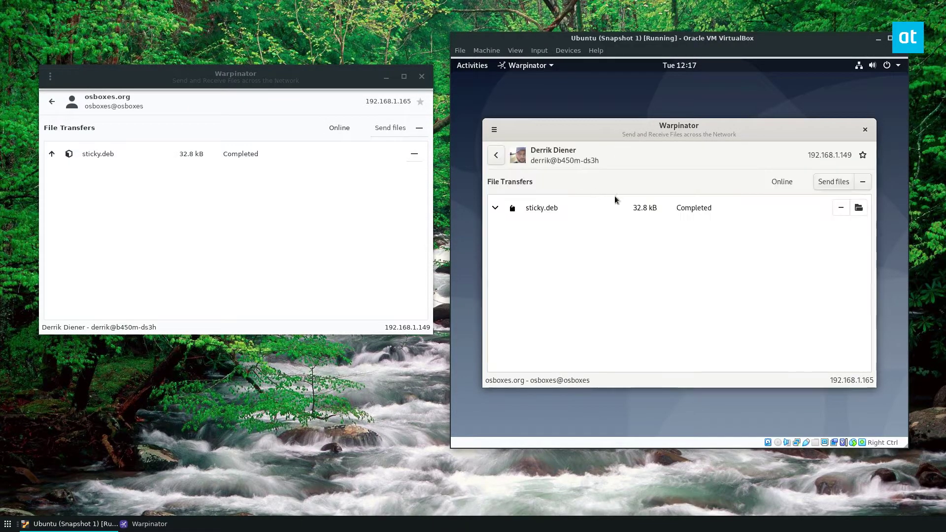
left_click(858, 207)
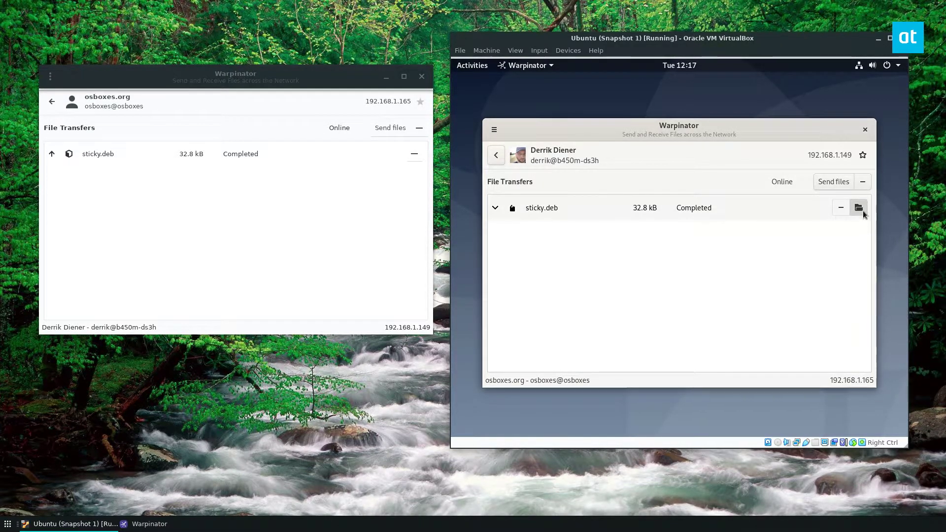
Open a terminal in the VM's Warpinator folder, become root with su, and list its files.
right_click(653, 144)
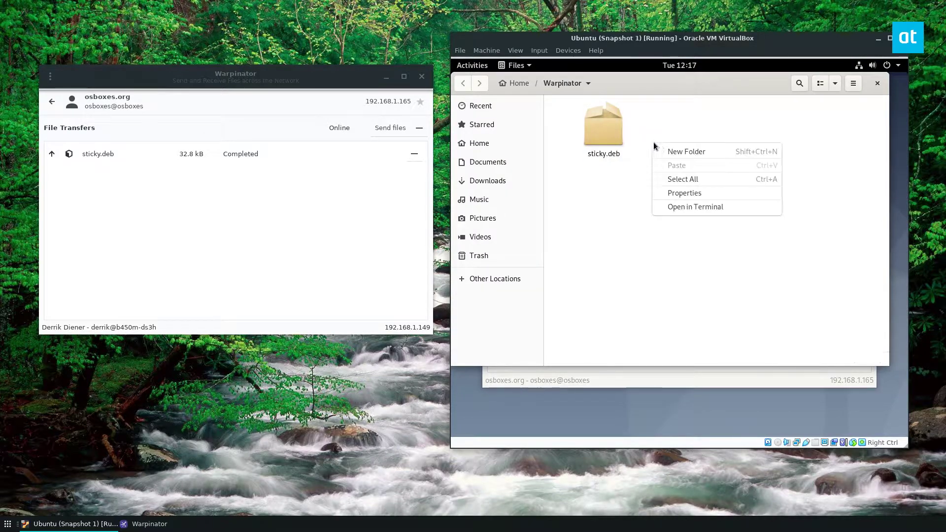
left_click(696, 211)
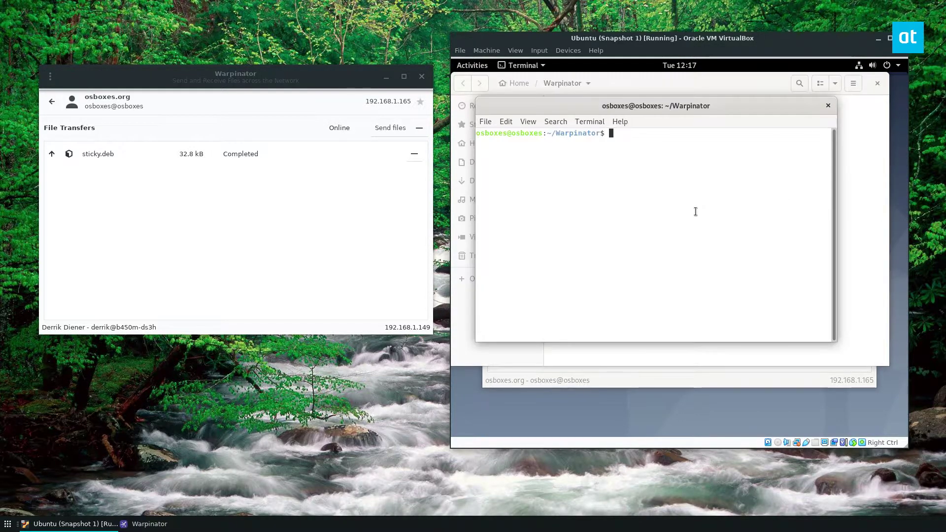
type("sudo apt install")
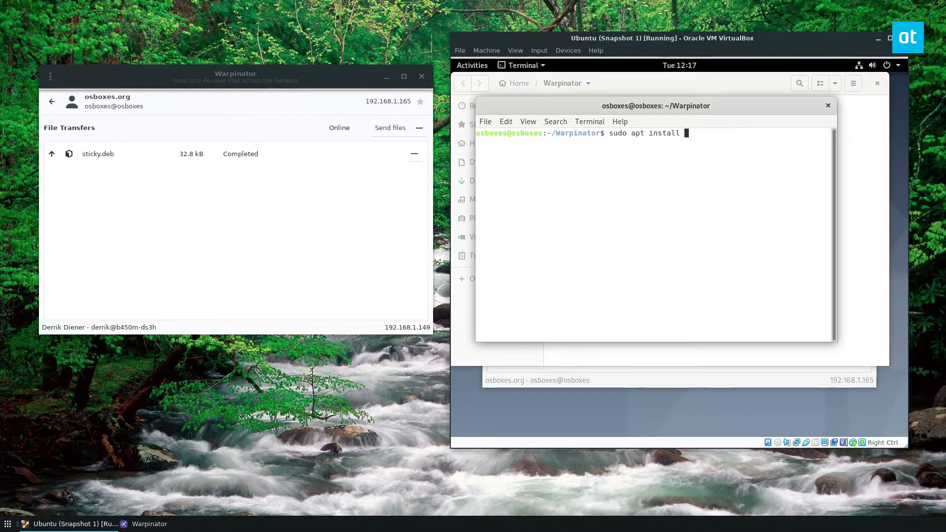
key("BackSpace")
key("BackSpace")
key("BackSpace")
key("BackSpace")
key("BackSpace")
key("BackSpace")
key("BackSpace")
key("BackSpace")
key("BackSpace")
key("BackSpace")
key("Return")
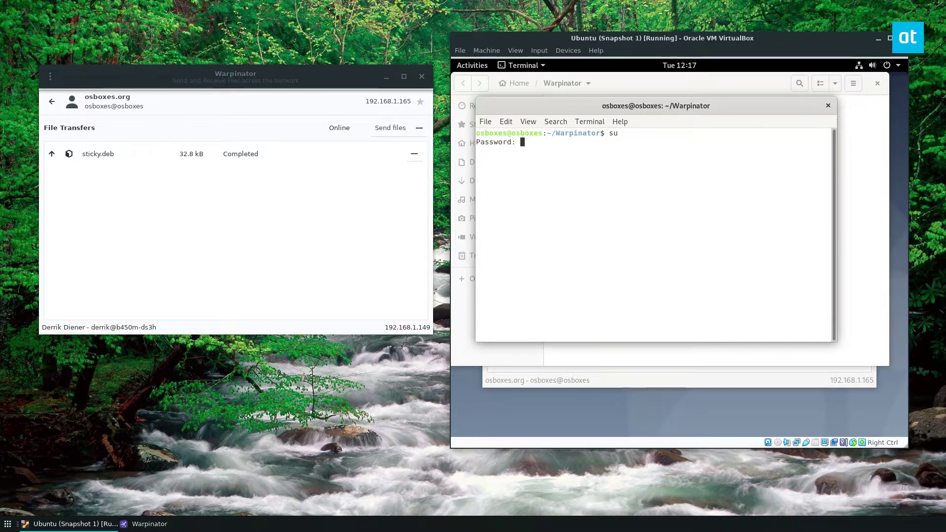
key("Return")
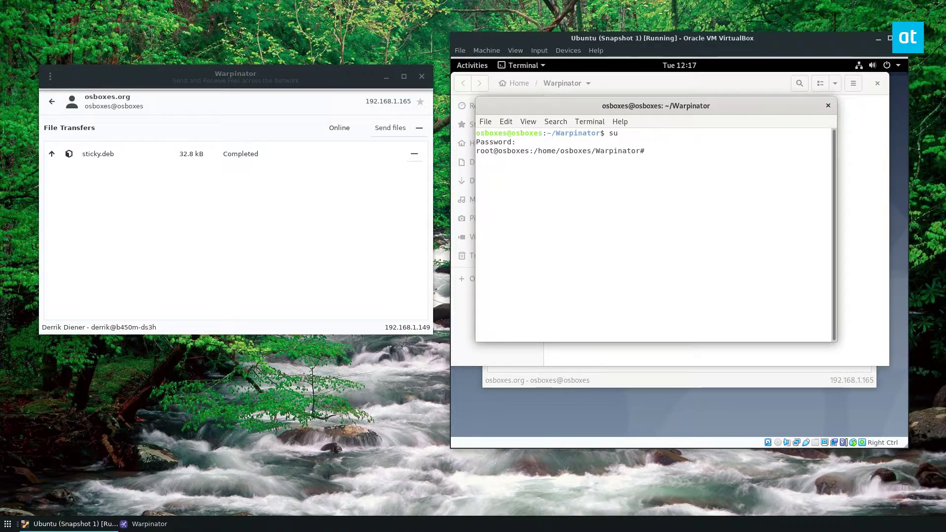
type("ls")
key("Return")
Run apt install ./sticky.deb, which fails on the missing gir1.2-xapp-1.0 dependency.
type("sudo")
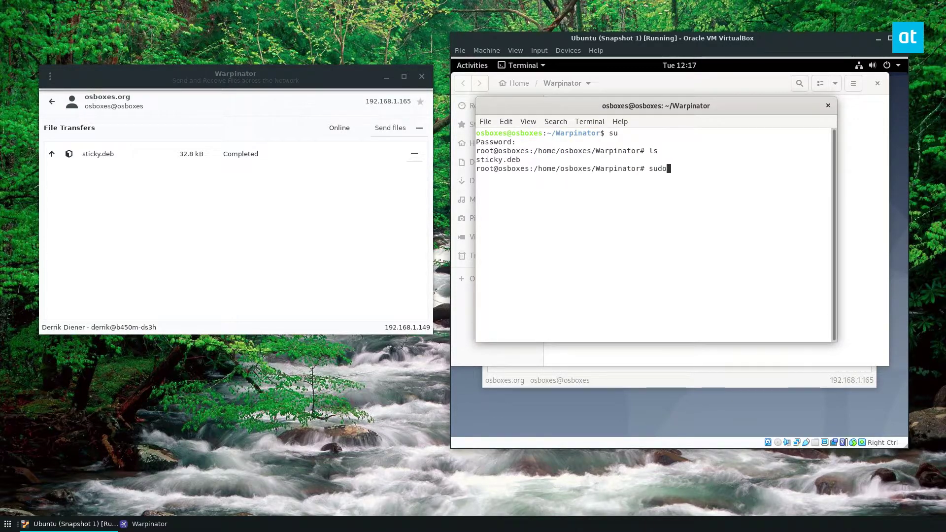
key("BackSpace")
key("BackSpace")
key("BackSpace")
key("BackSpace")
type("apt install ./s")
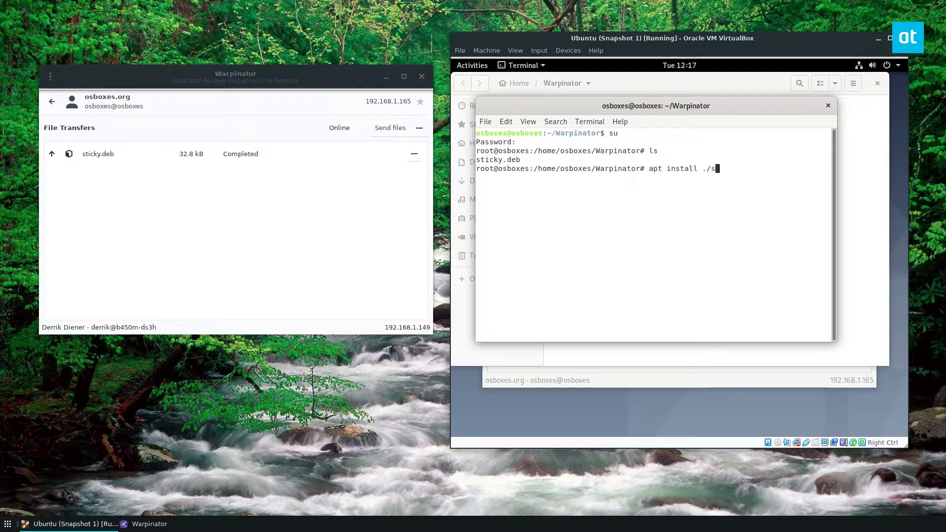
key("Tab")
key("Return")
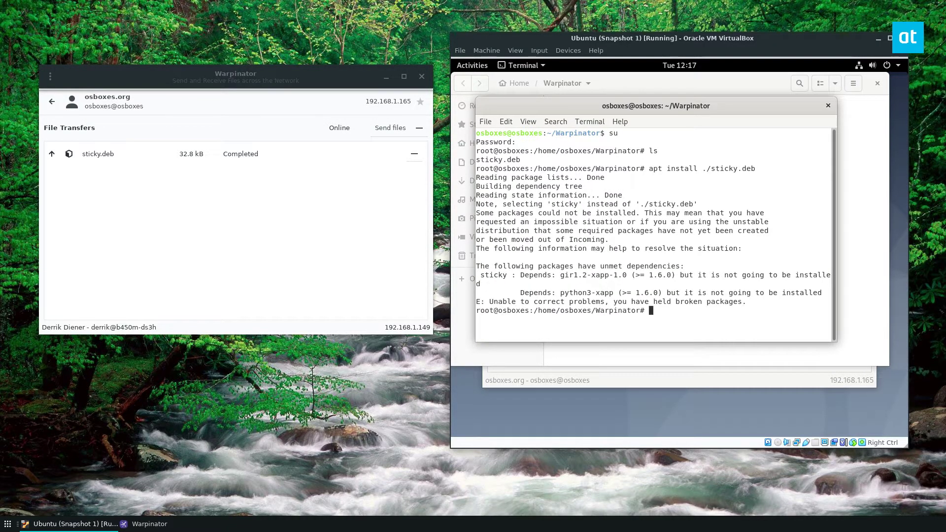
left_click_drag(548, 101, 601, 125)
left_click_drag(685, 299, 612, 299)
left_click(614, 299)
left_click_drag(613, 129, 668, 158)
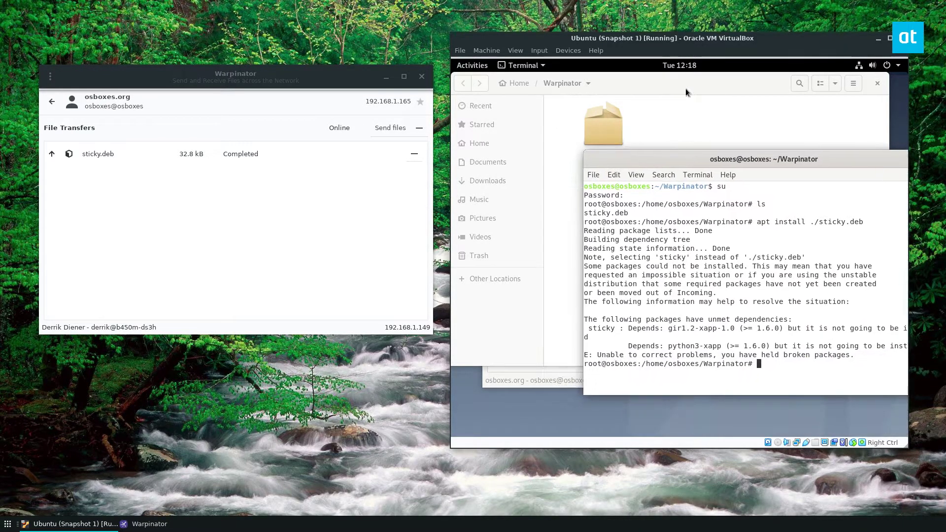
Rearrange the VM windows and return the guest Warpinator to its device list.
left_click(685, 88)
left_click(235, 170)
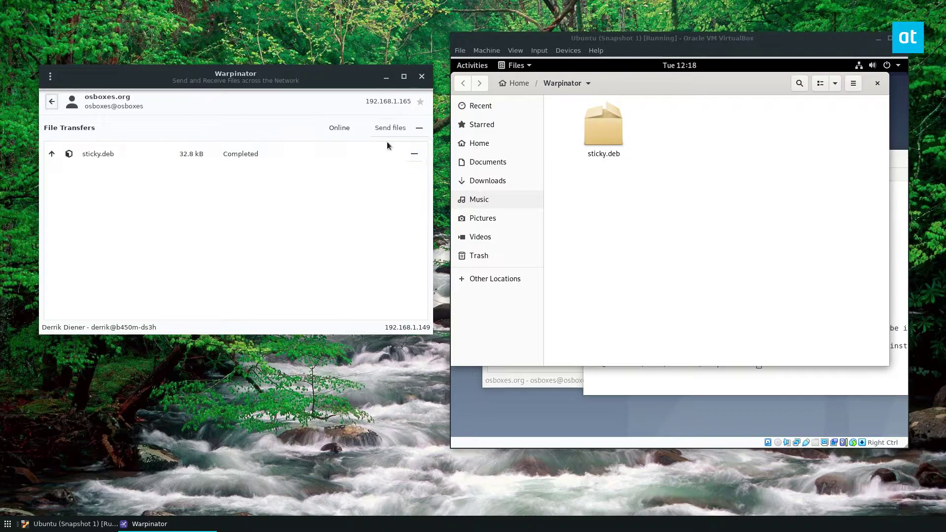
left_click(479, 143)
left_click(843, 281)
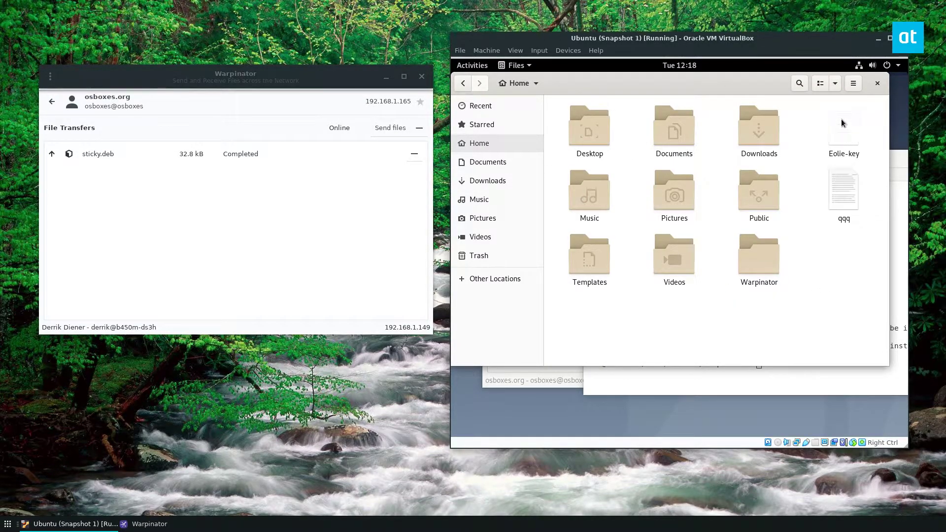
left_click_drag(779, 84, 718, 263)
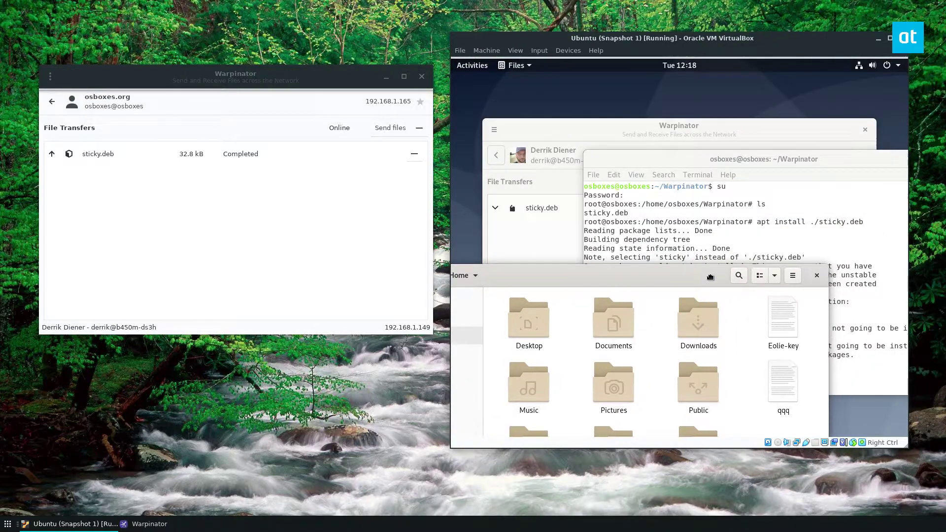
left_click(672, 147)
left_click(496, 156)
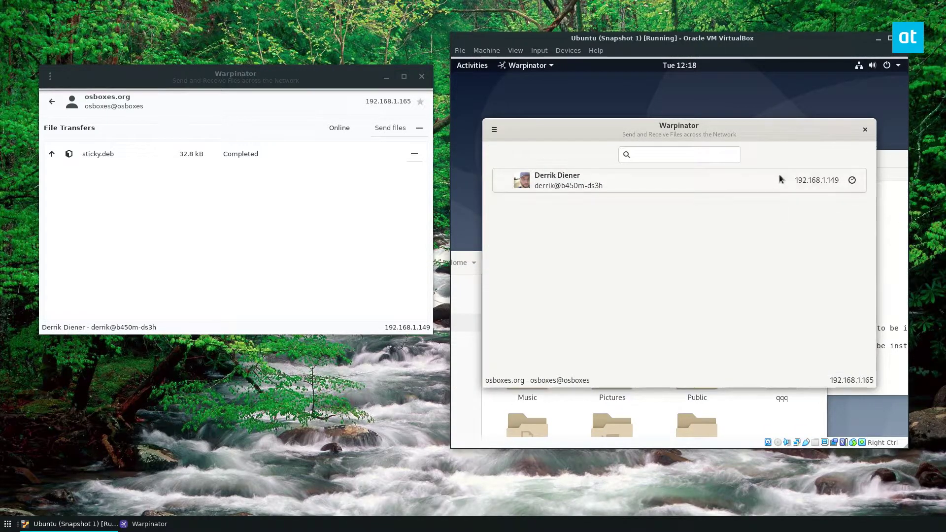
Send the Eolie-key file from the guest Warpinator to the host.
left_click(494, 129)
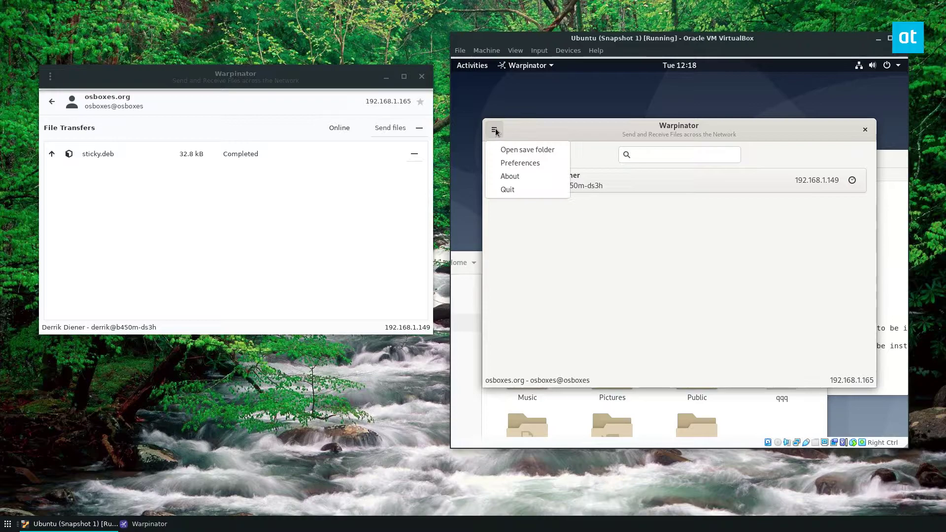
left_click(495, 128)
left_click(528, 65)
left_click(533, 67)
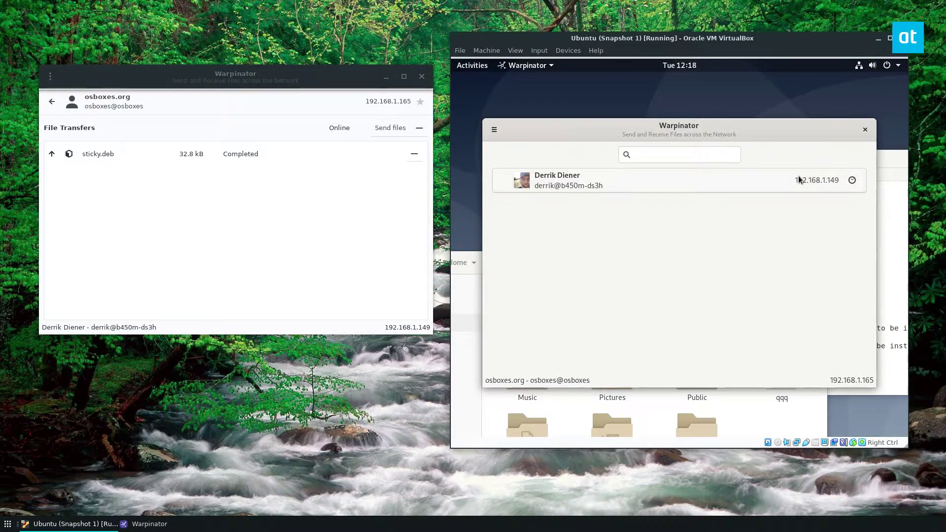
left_click(714, 181)
left_click(835, 184)
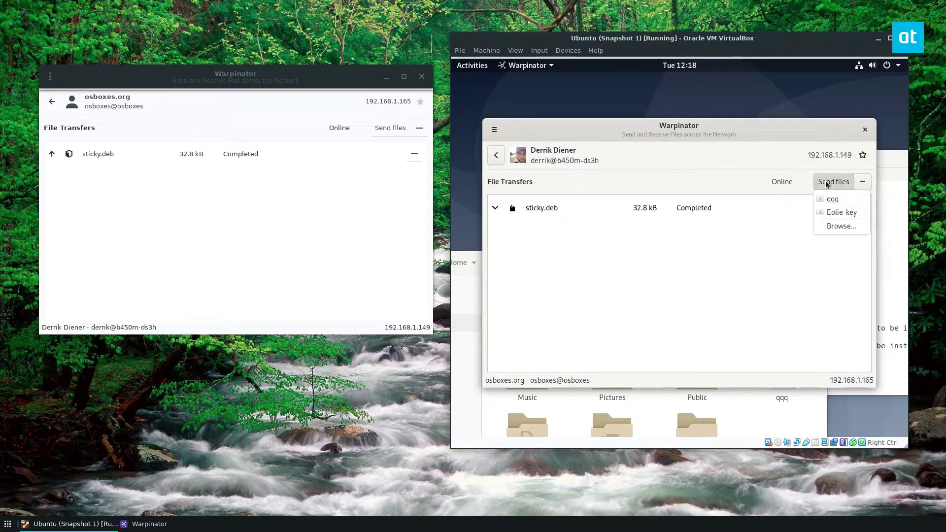
left_click(838, 212)
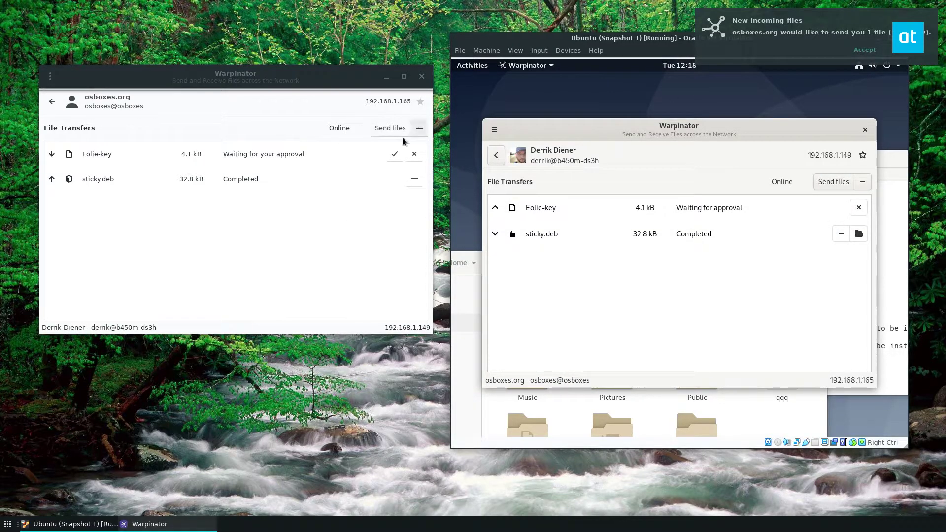
Accept Eolie-key on the host, open its folder, and view it in Mousepad.
left_click(395, 154)
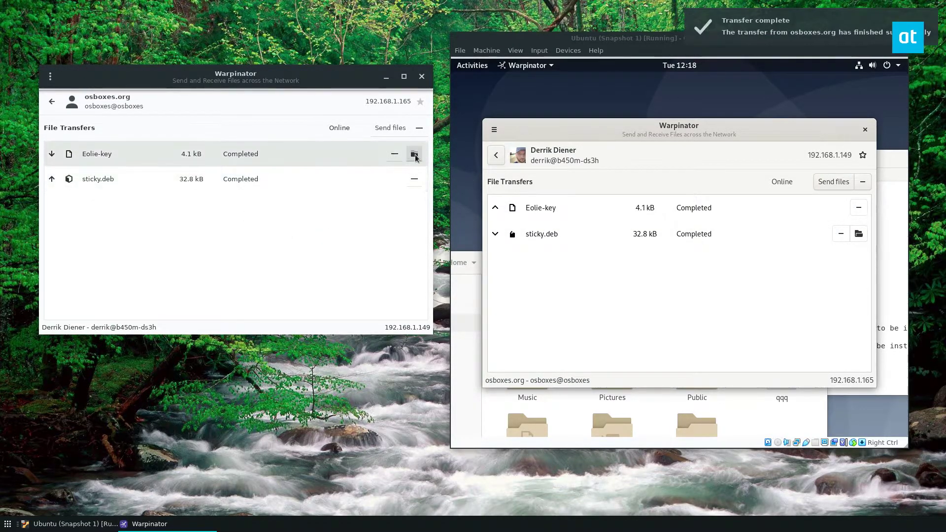
left_click(414, 153)
right_click(153, 344)
left_click(187, 354)
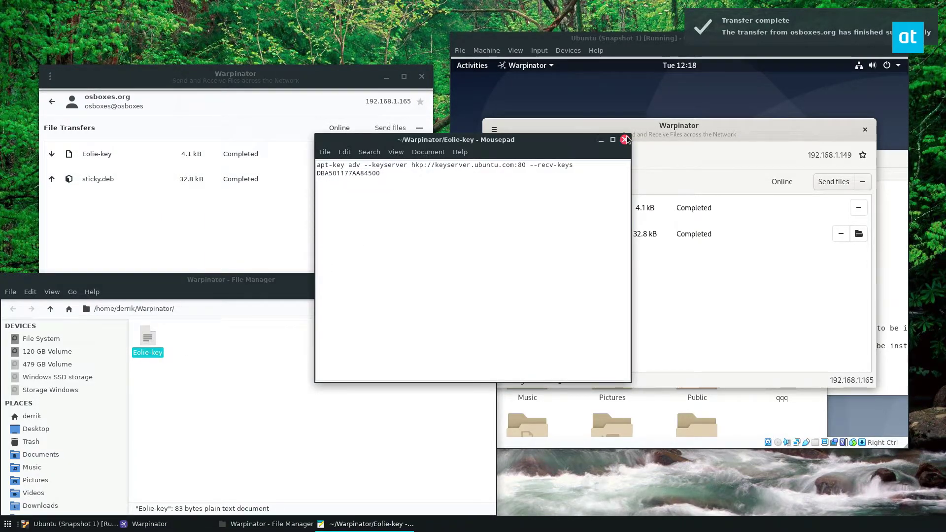
left_click(625, 139)
left_click(752, 303)
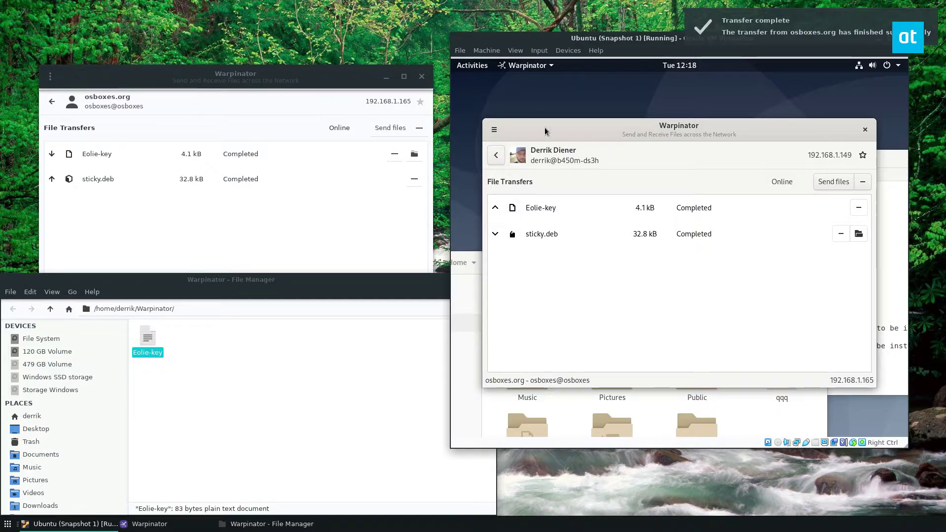
left_click_drag(544, 128, 589, 104)
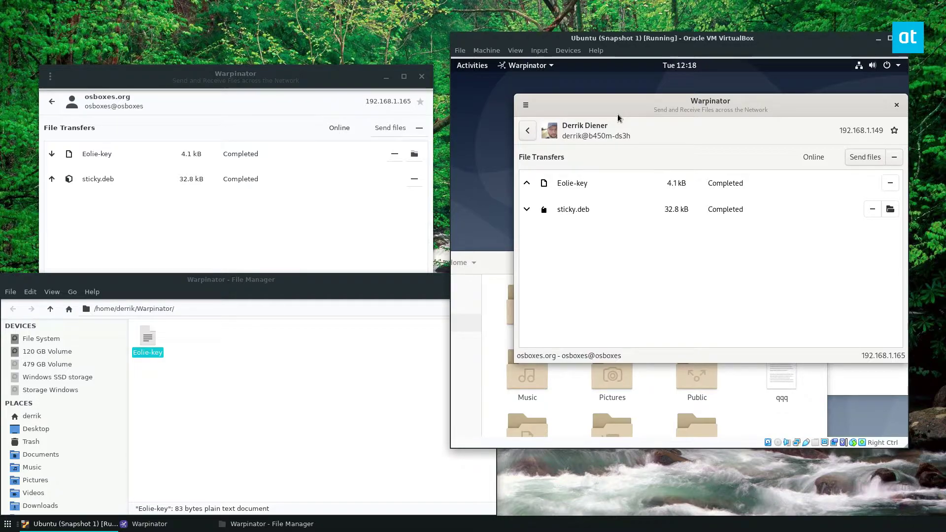
left_click_drag(558, 103, 516, 89)
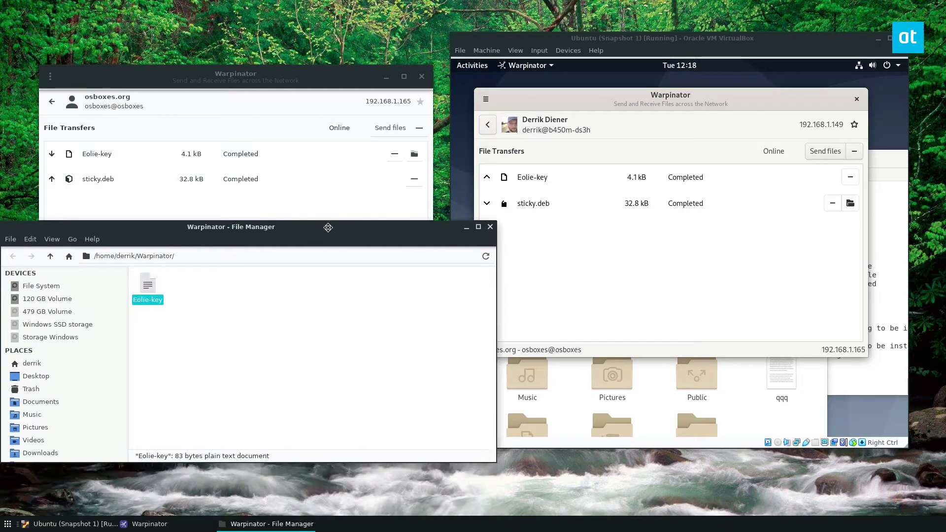
left_click_drag(531, 43, 527, 22)
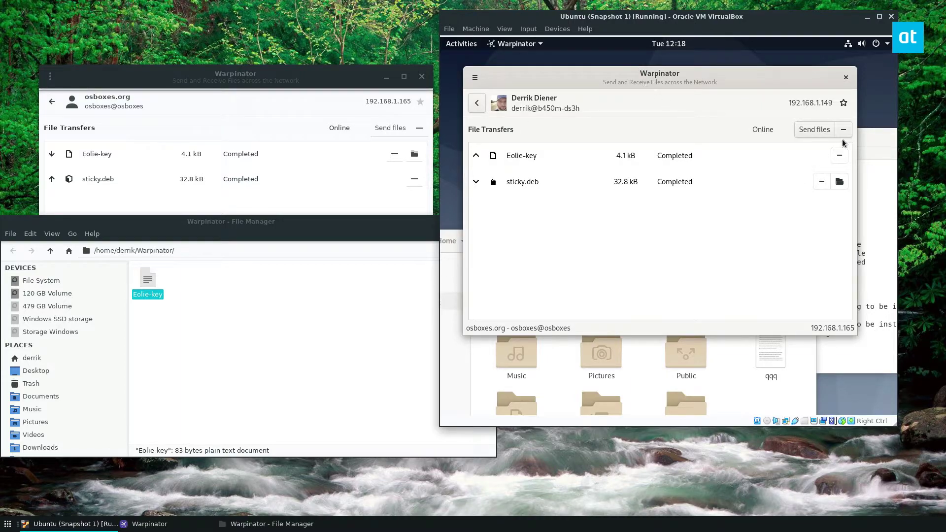
left_click(322, 323)
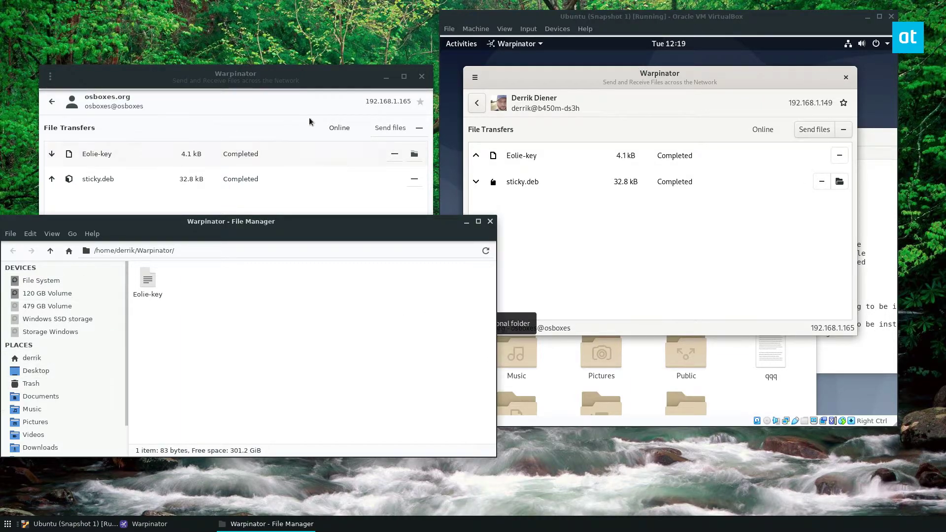
left_click(390, 127)
Browse the host's Dropbox folder for files to send, looking inside Linux-Configs.
left_click(401, 181)
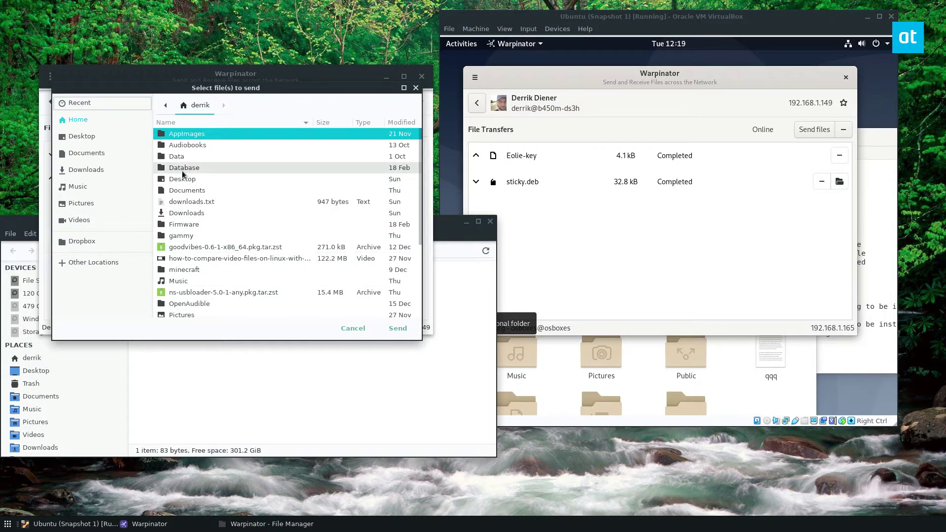
scroll(195, 276, "down", 5)
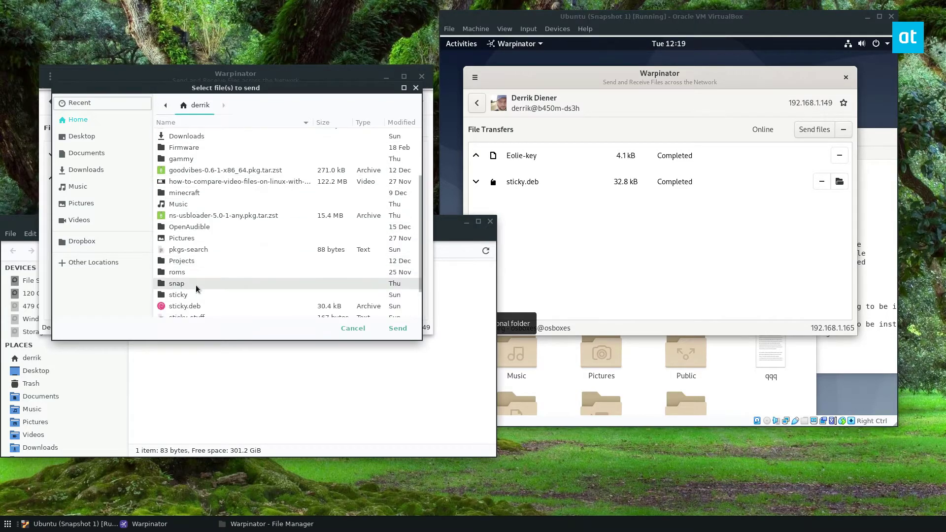
left_click(82, 246)
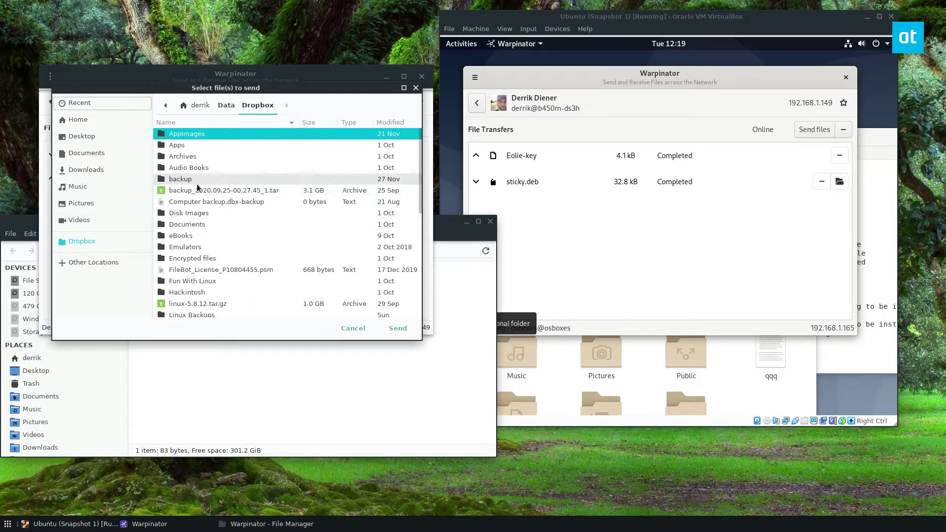
scroll(190, 244, "down", 5)
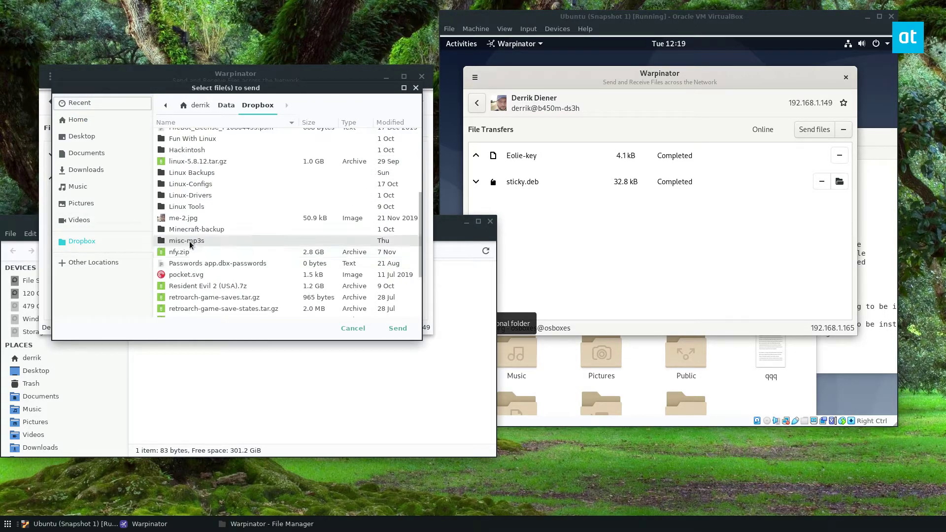
left_click(194, 186)
double_click(195, 190)
Send the Linux-Drivers folder to the VM and accept its 4 files there.
left_click(226, 105)
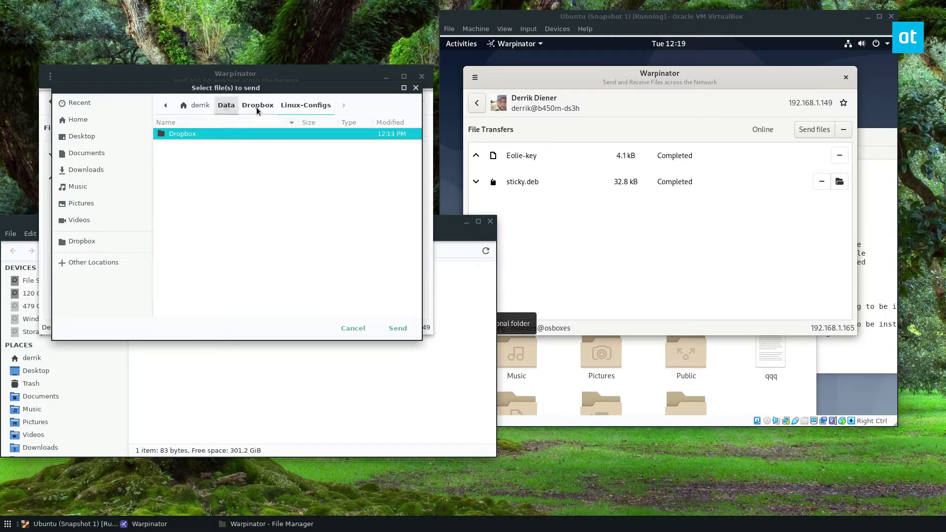
left_click(257, 105)
double_click(204, 236)
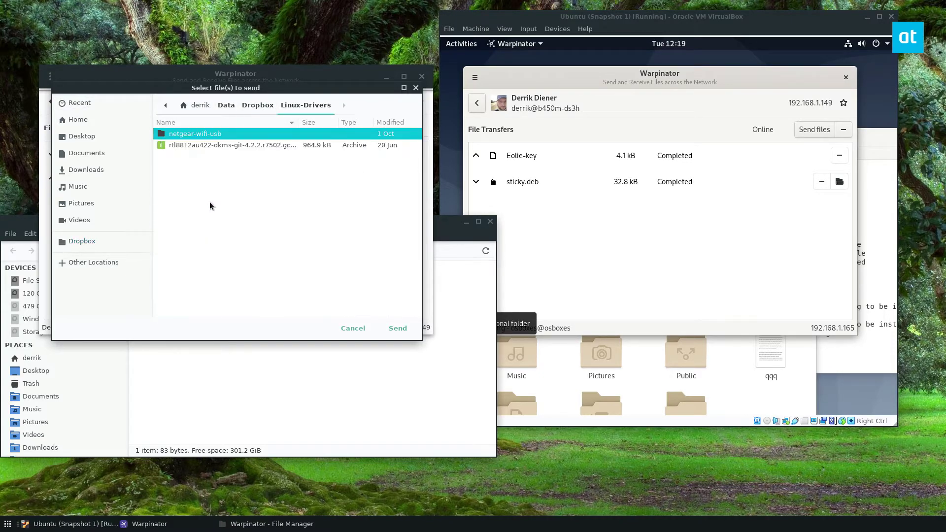
left_click(258, 105)
left_click(398, 328)
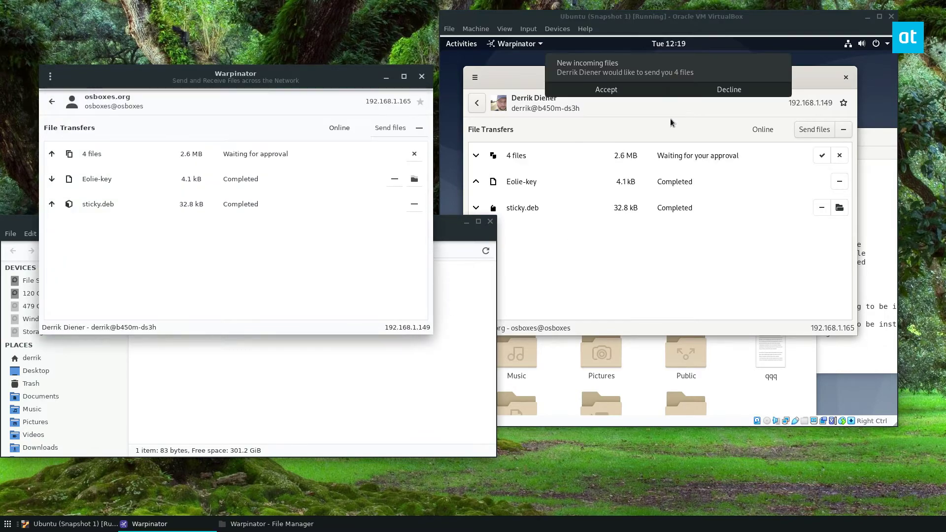
left_click(822, 156)
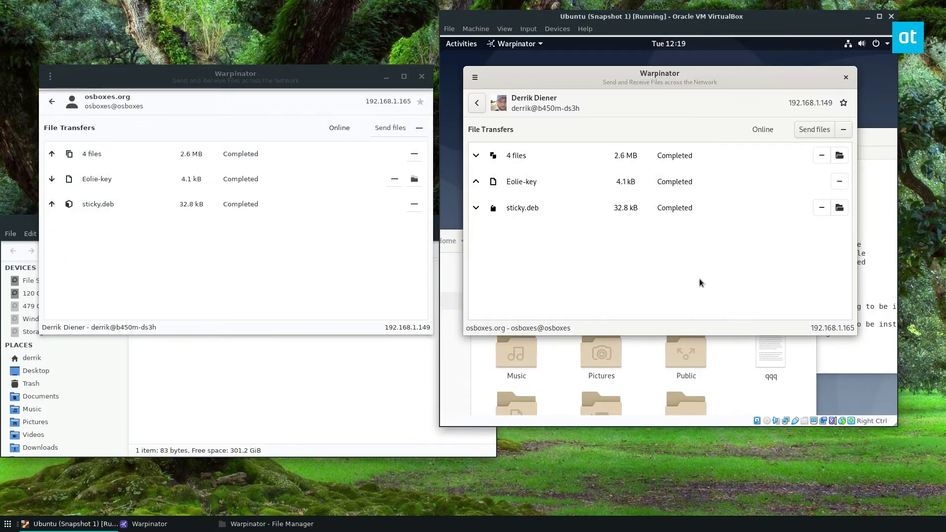
Open the received Linux-Drivers folder in the VM's Files, peeking inside netgear-wifi-usb.
left_click(839, 156)
left_click(596, 116)
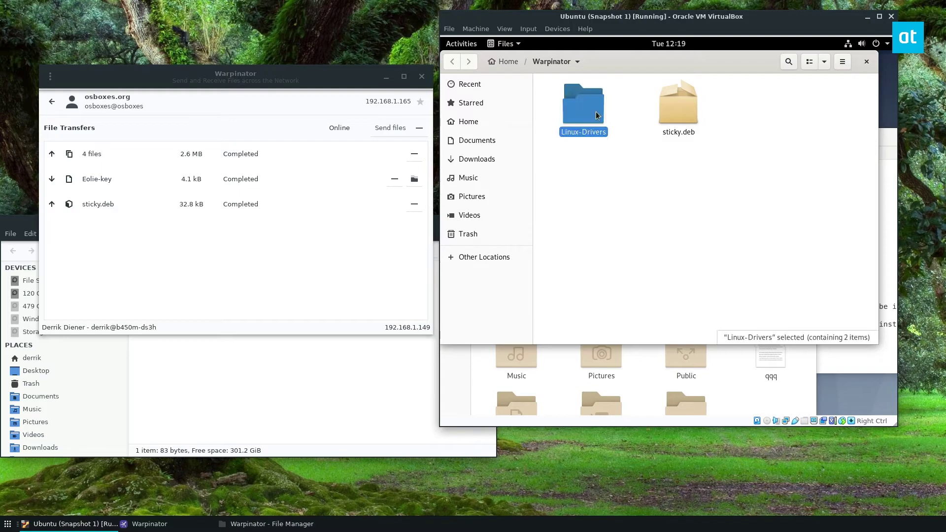
double_click(596, 116)
left_click(579, 106)
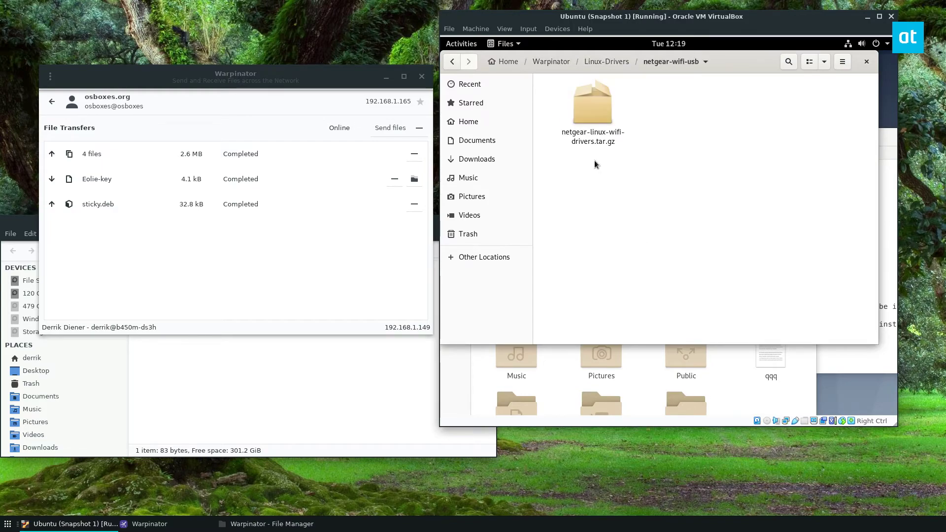
key("alt+Left")
left_click_drag(738, 79, 758, 87)
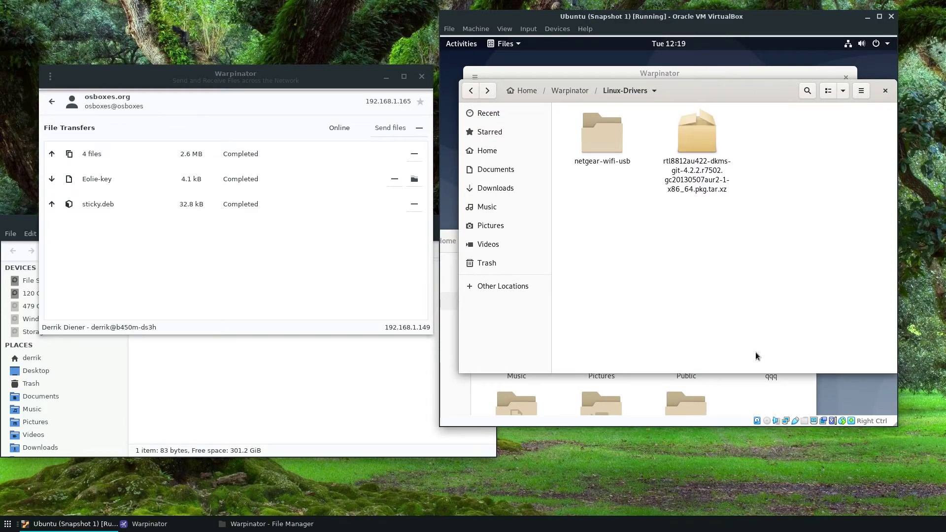